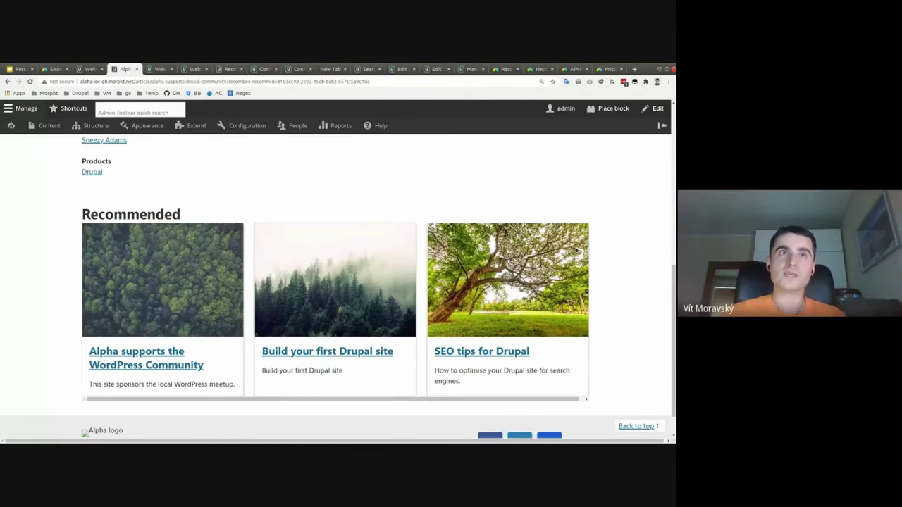
# Examine the article's share links, taxonomy details and the three cards in its Recommended block
pyautogui.scroll(3, 43, 288)
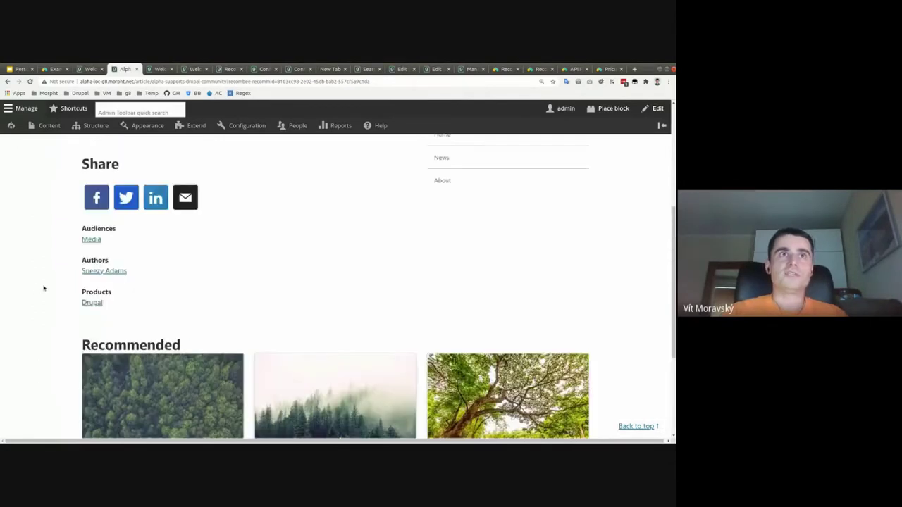
pyautogui.scroll(3, 43, 288)
pyautogui.moveTo(80, 193); pyautogui.dragTo(221, 192)
pyautogui.click(67, 281)
pyautogui.scroll(-5, 69, 281)
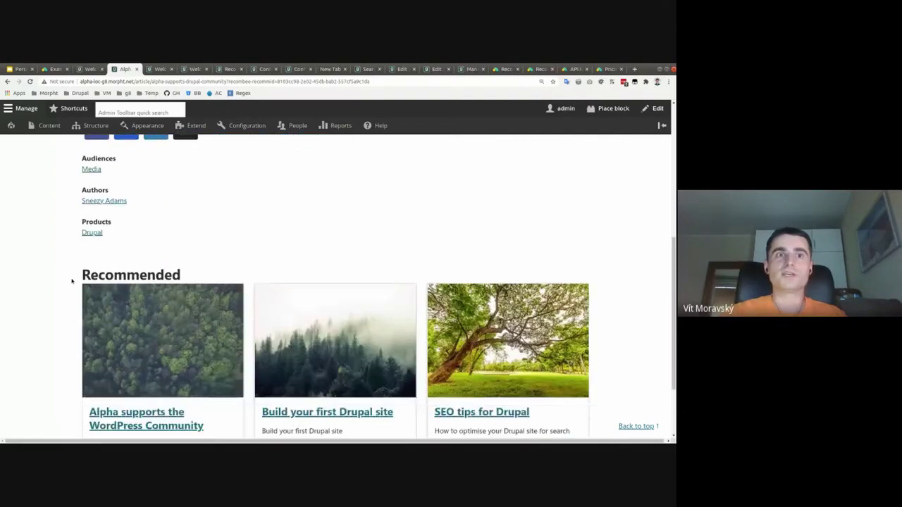
pyautogui.scroll(-1, 71, 281)
pyautogui.scroll(-2, 141, 310)
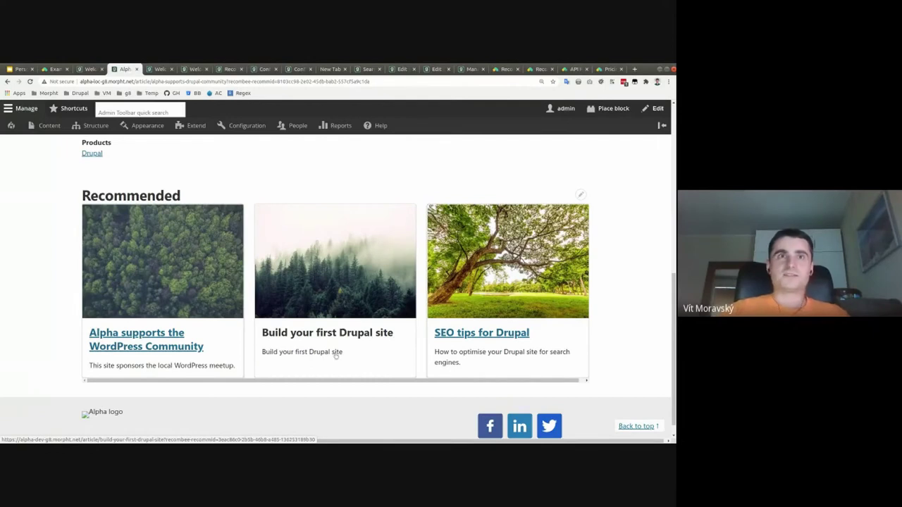
pyautogui.scroll(10, 336, 355)
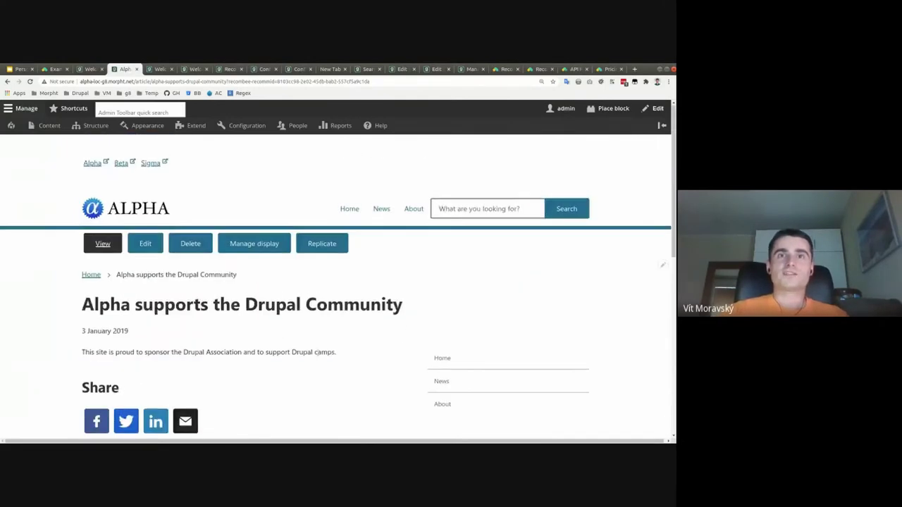
pyautogui.scroll(-9, 308, 347)
pyautogui.scroll(-1, 308, 346)
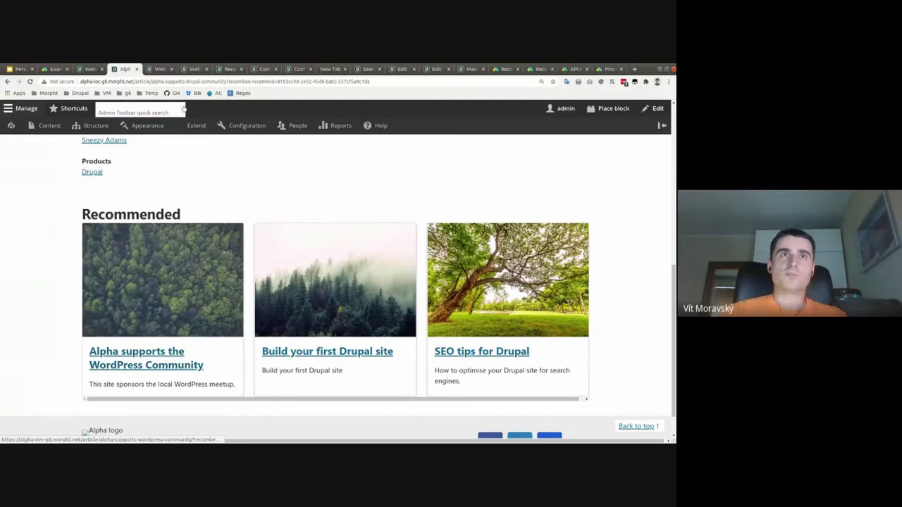
# View the Beta and Sigma home pages and inspect Sigma's "Just for you" recommendation cards
pyautogui.click(154, 69)
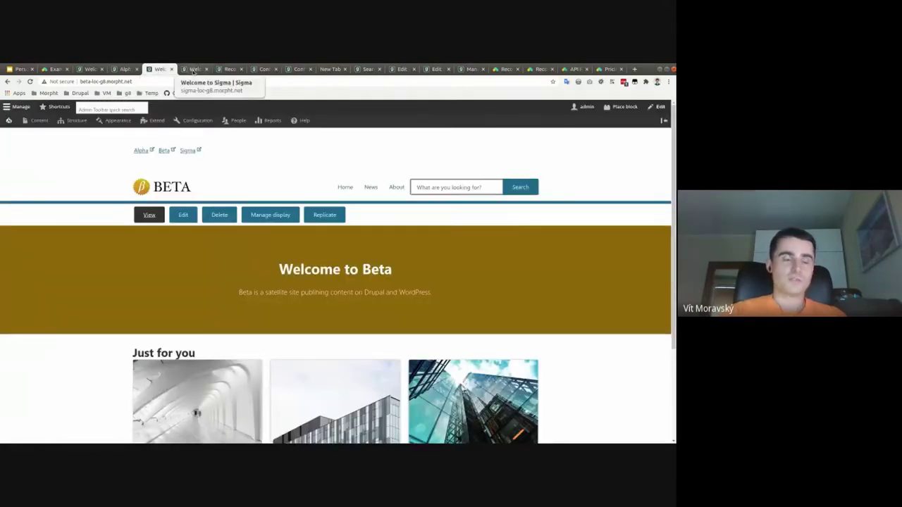
pyautogui.click(192, 69)
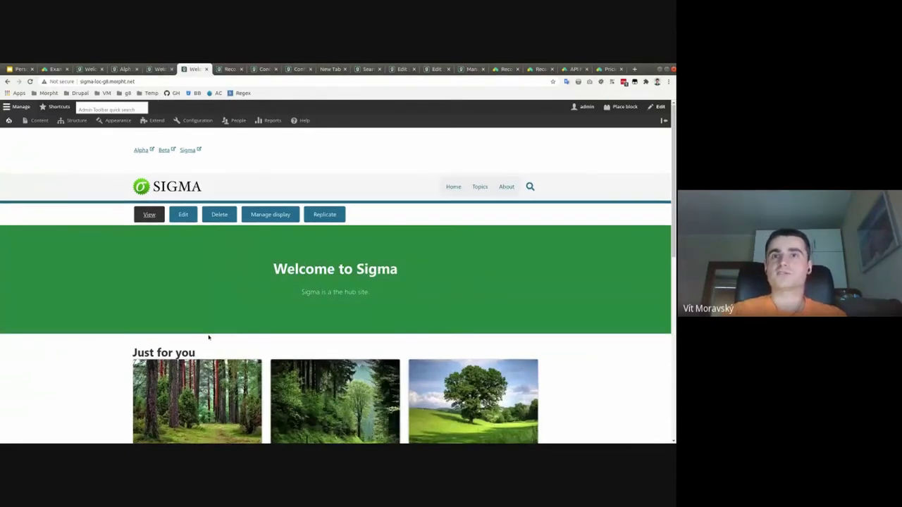
pyautogui.scroll(-3, 208, 337)
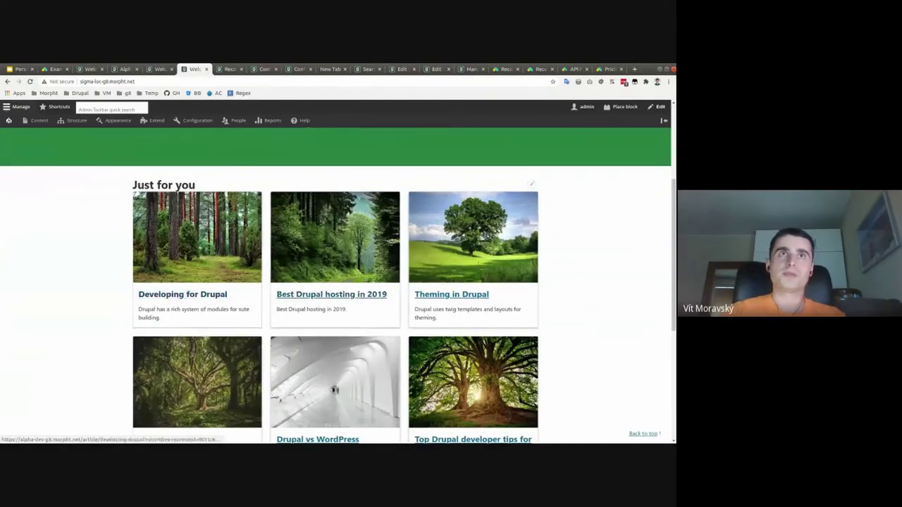
# Open the Recombee settings of the Alpha site and review the Site ID, base URL and API fields
pyautogui.hotkey('ctrl', 'Tab')
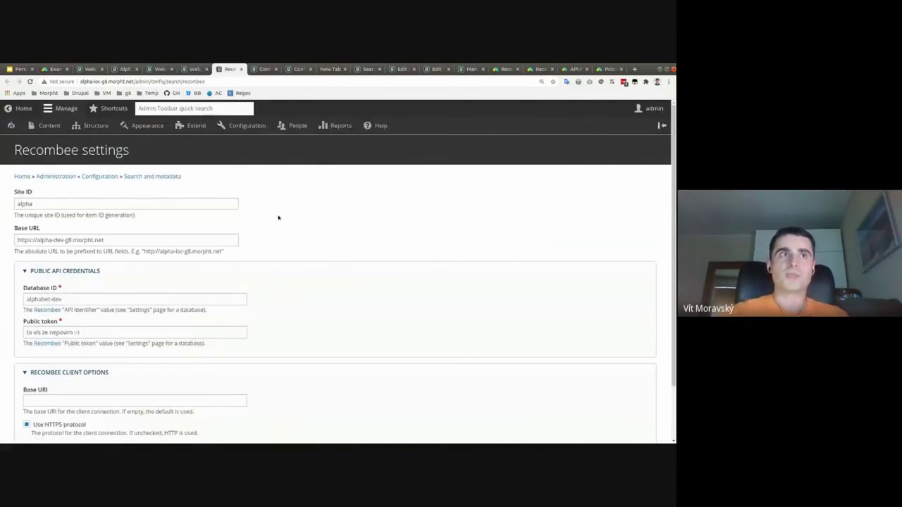
pyautogui.scroll(-1, 278, 218)
pyautogui.moveTo(46, 165); pyautogui.dragTo(7, 166)
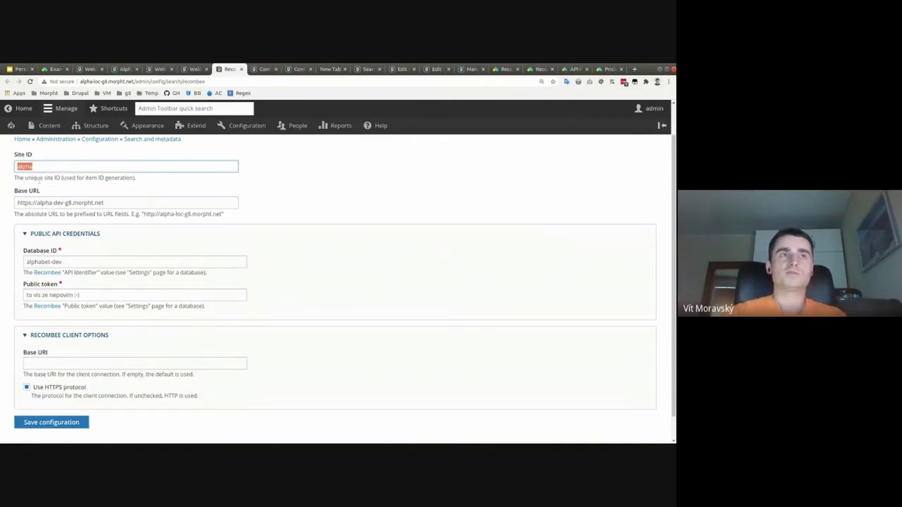
pyautogui.click(43, 164)
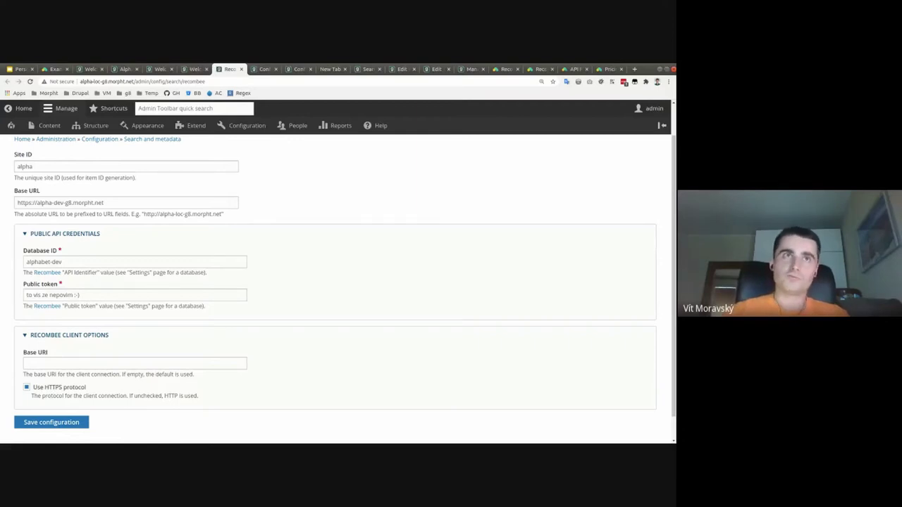
# Open the configuration of the "Just for you" block and check its title and recommendation type
pyautogui.click(261, 69)
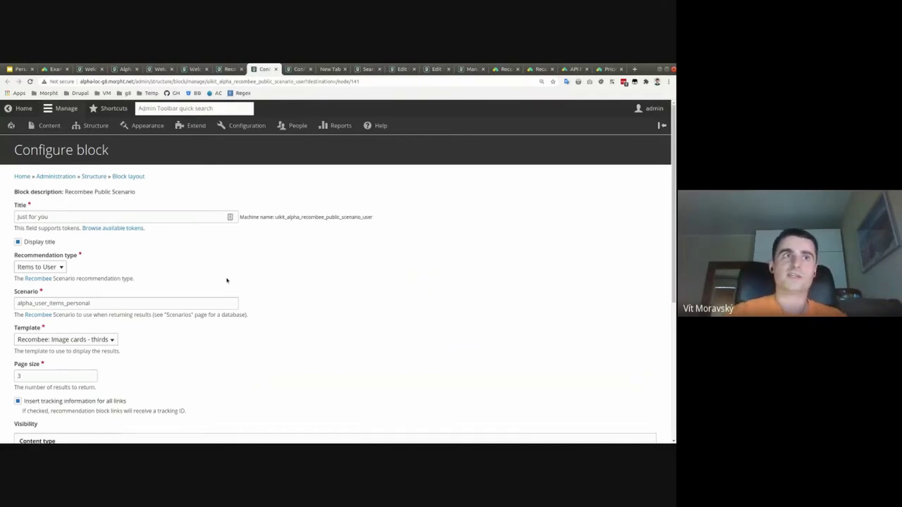
pyautogui.scroll(-1, 100, 250)
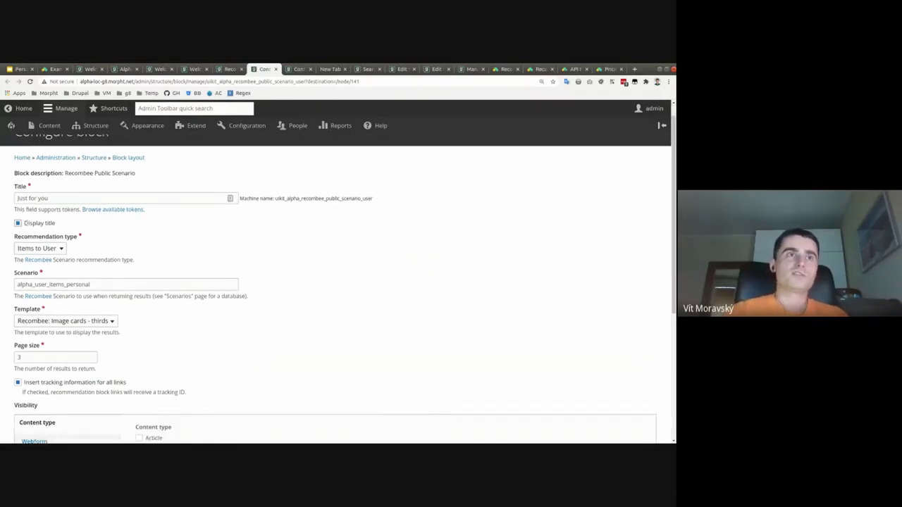
pyautogui.tripleClick(32, 197)
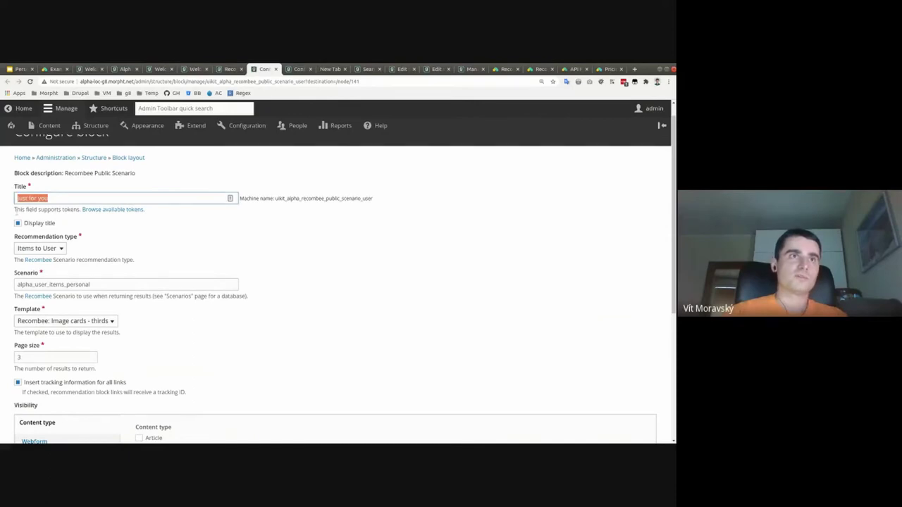
pyautogui.click(24, 230)
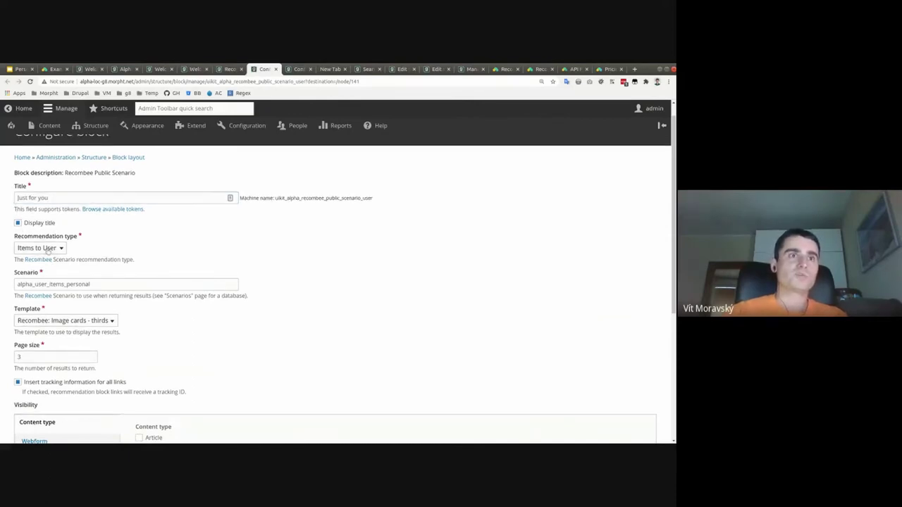
pyautogui.scroll(-1, 46, 252)
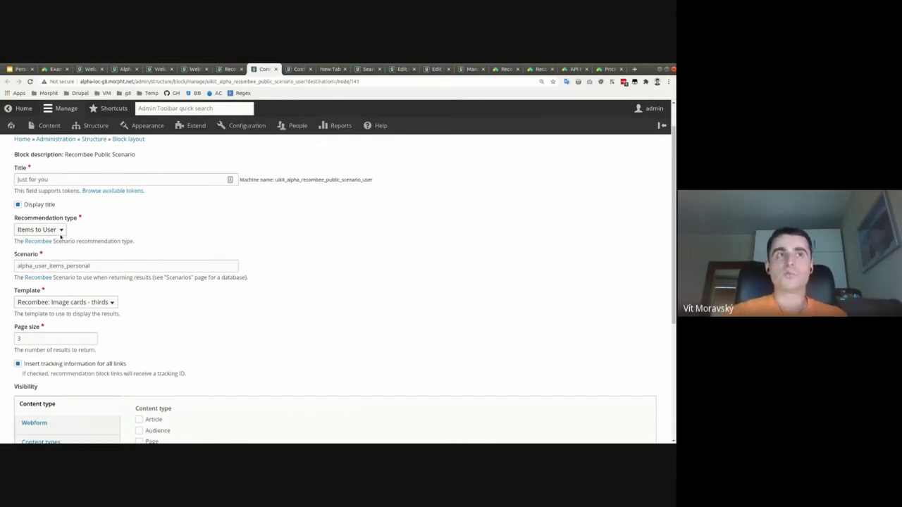
pyautogui.click(54, 231)
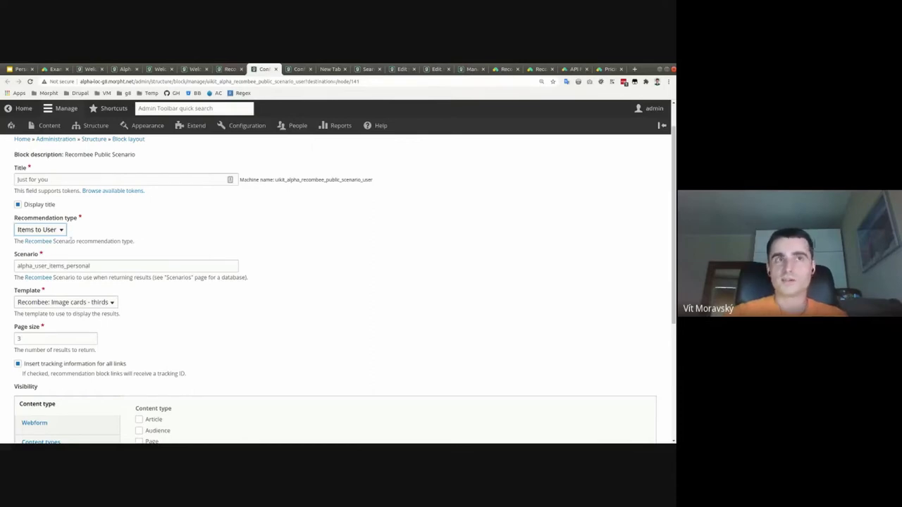
# Review the scenario, template and page size settings of the "Just for you" block
pyautogui.click(99, 268)
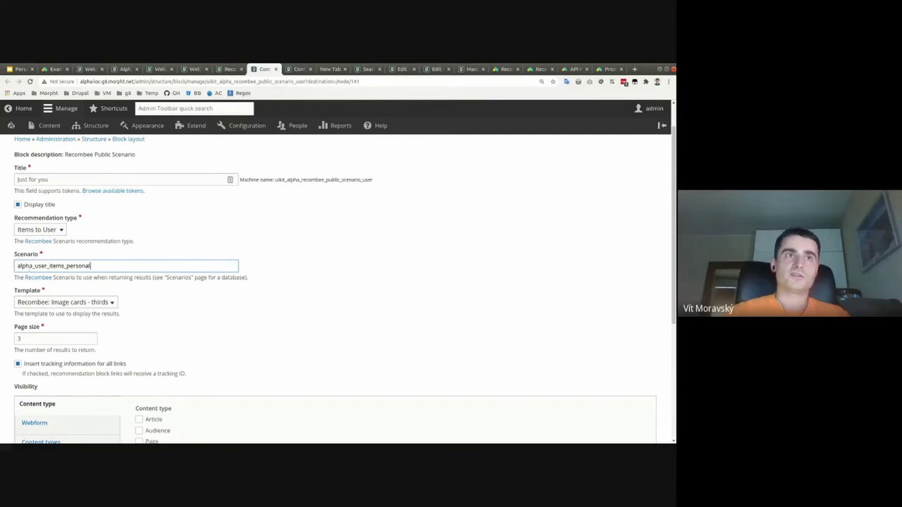
pyautogui.click(65, 278)
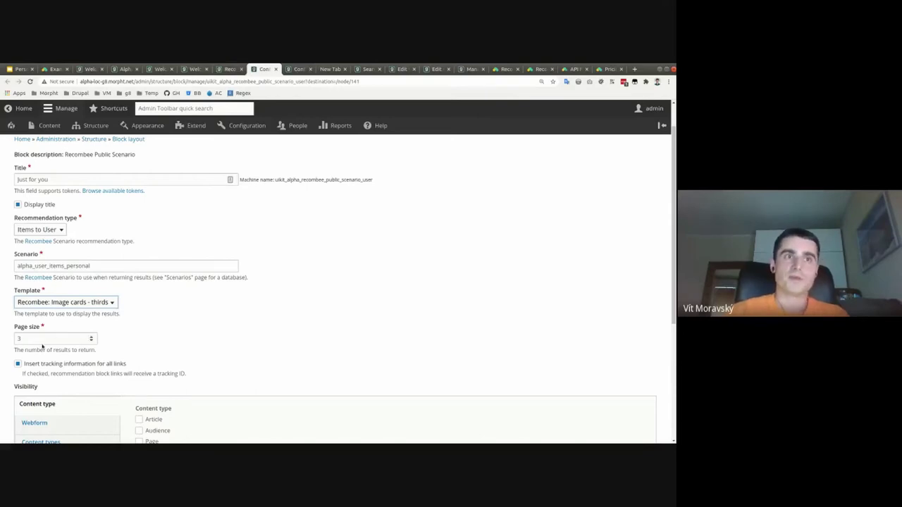
pyautogui.doubleClick(20, 339)
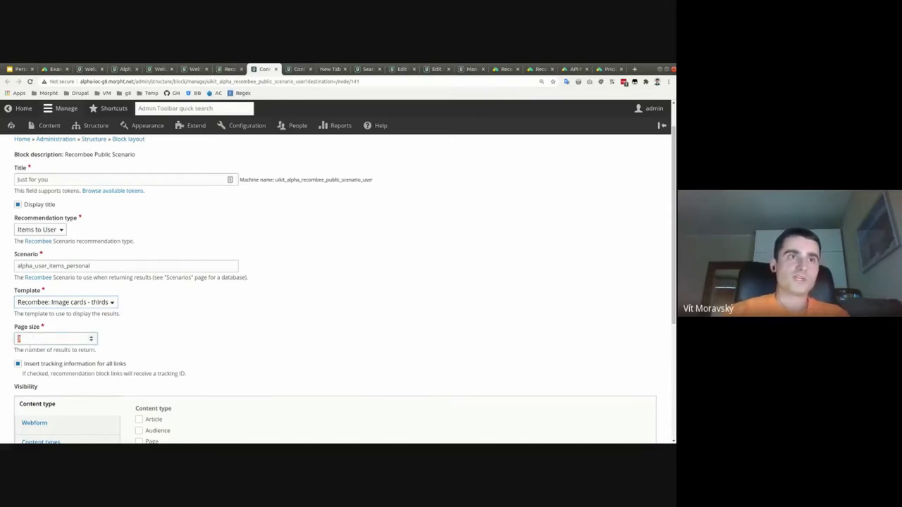
pyautogui.write('3')
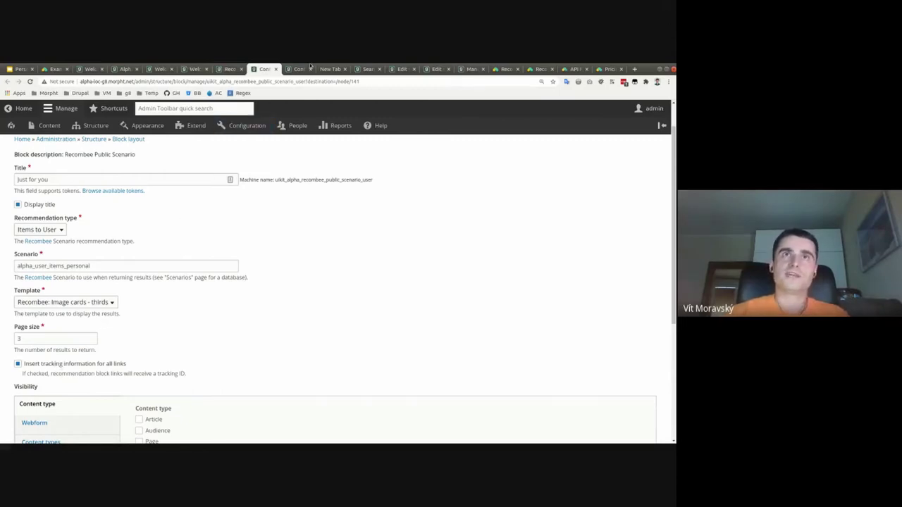
# Return to the Alpha article and inspect the Recombee tracking parameter in its URL
pyautogui.click(120, 69)
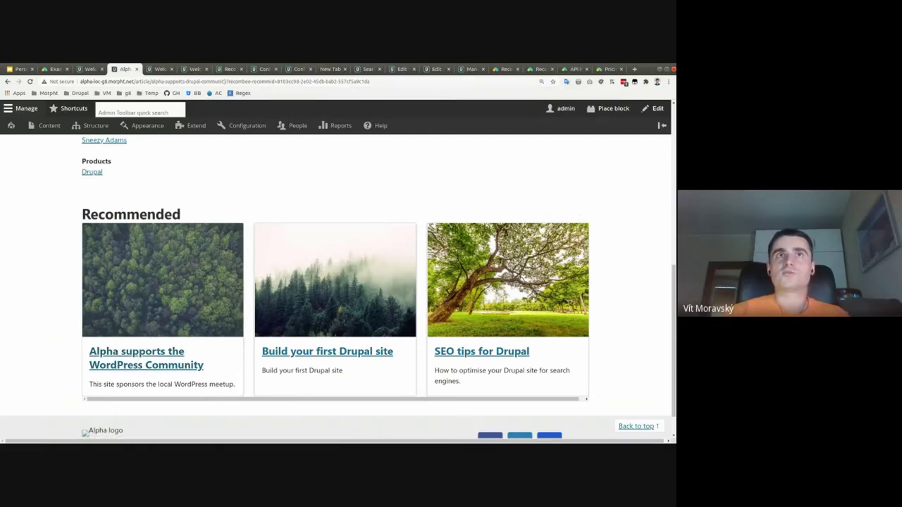
pyautogui.click(233, 83)
pyautogui.click(320, 94)
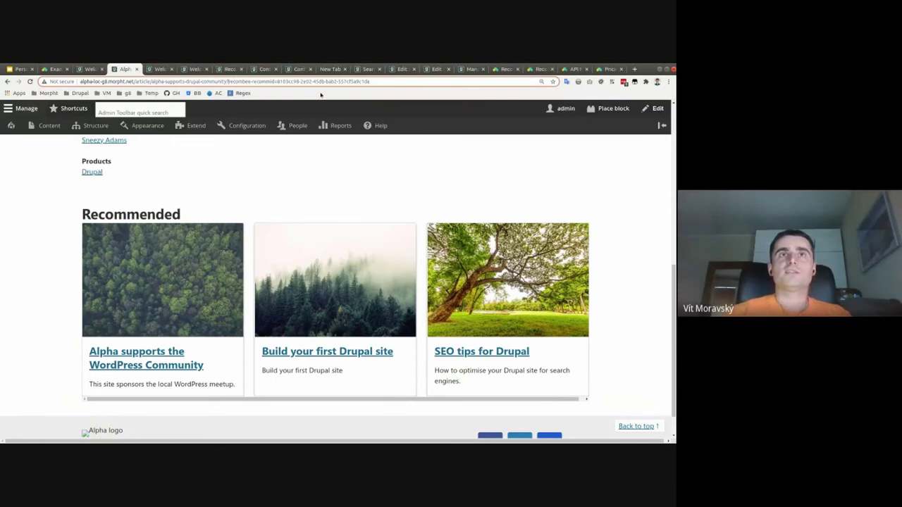
pyautogui.hotkey('ctrl', 'shift', 'Right')
pyautogui.hotkey('ctrl', 'shift', 'Right')
pyautogui.press('Right')
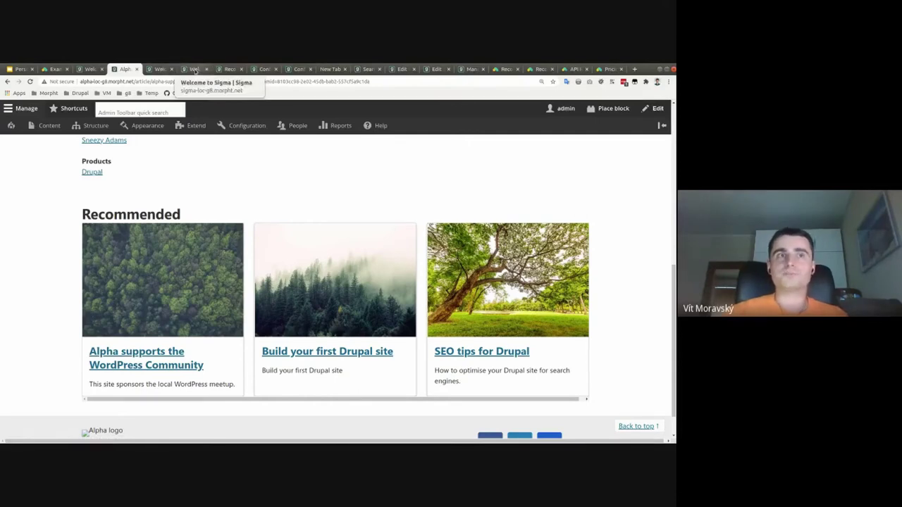
# Revisit the Sigma recommendations and the "Just for you" block settings, and view the "Recommended" block's configuration
pyautogui.click(195, 70)
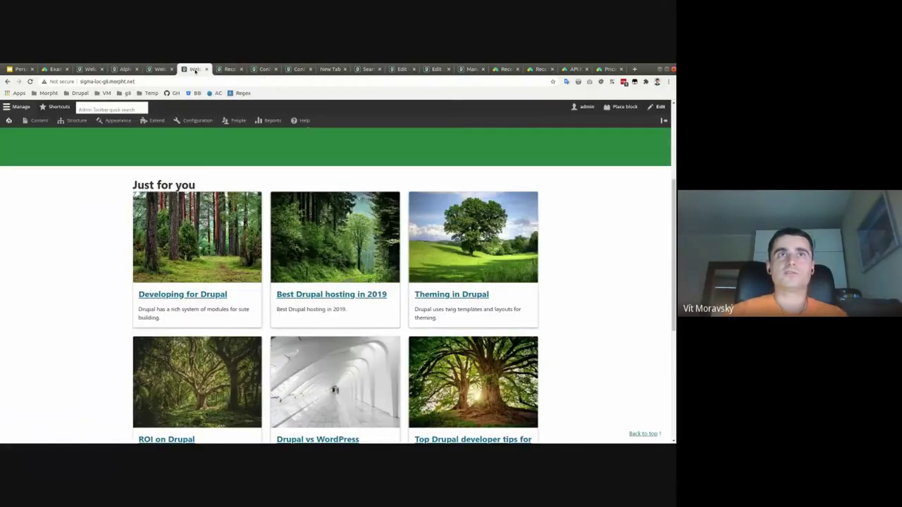
pyautogui.click(265, 69)
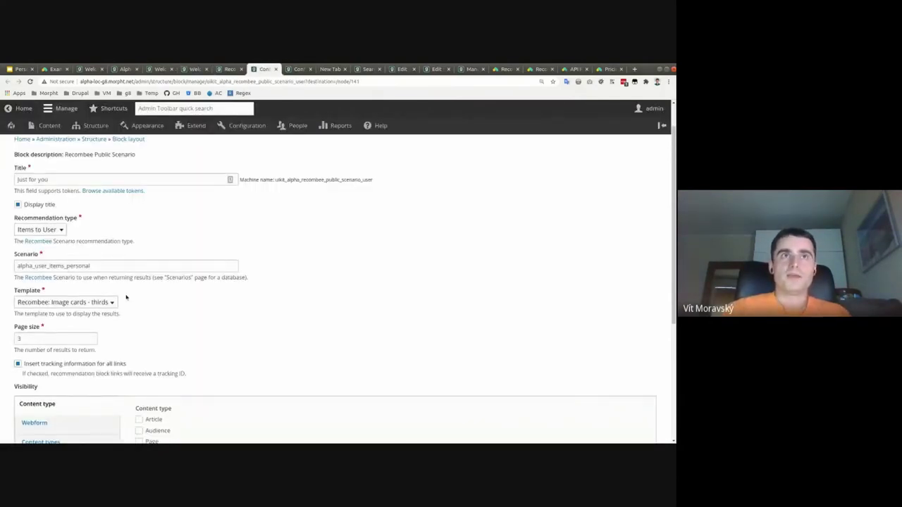
pyautogui.hotkey('ctrl', 'Tab')
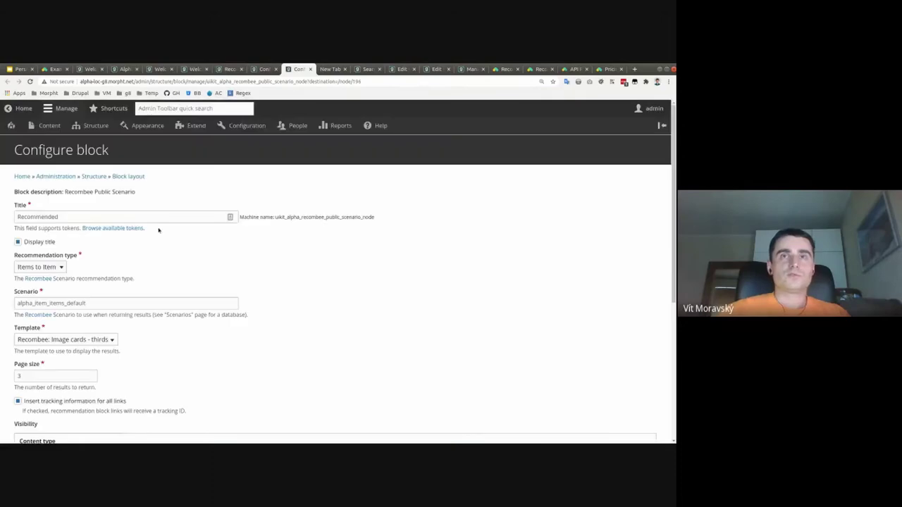
pyautogui.hotkey('ctrl', 'Tab')
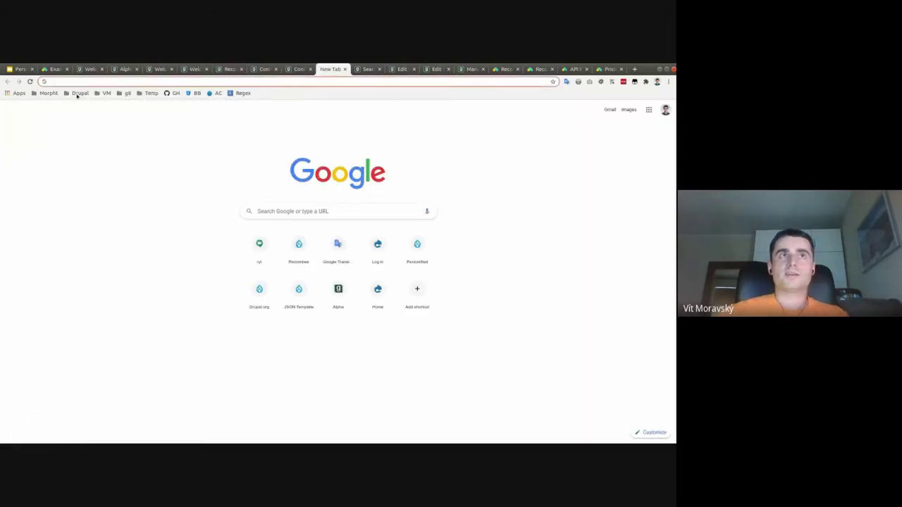
# Switch to the Google Slides presentation and advance from the DEMO slide to the "Recombee backend" slide
pyautogui.click(19, 69)
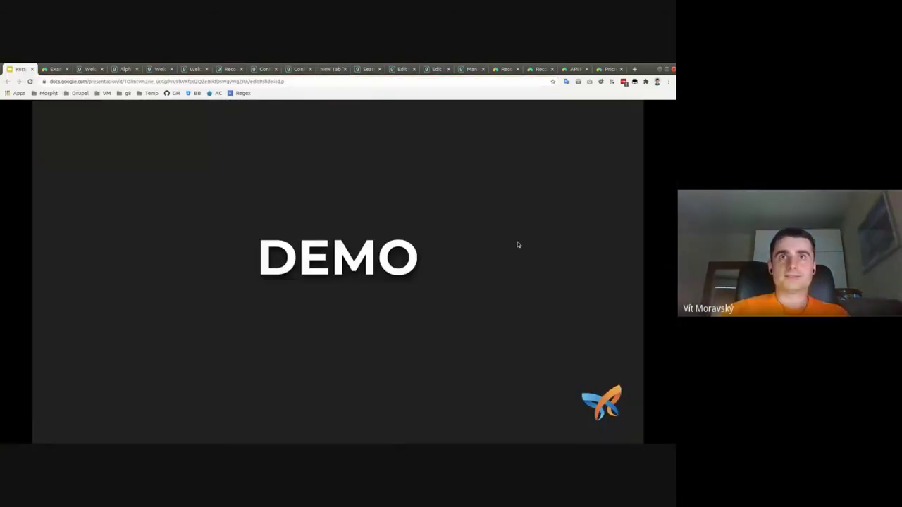
pyautogui.press('Right')
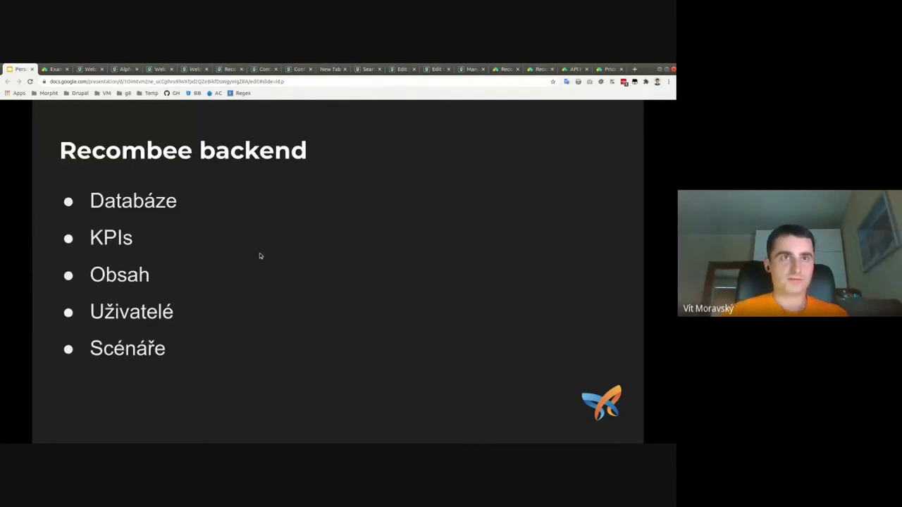
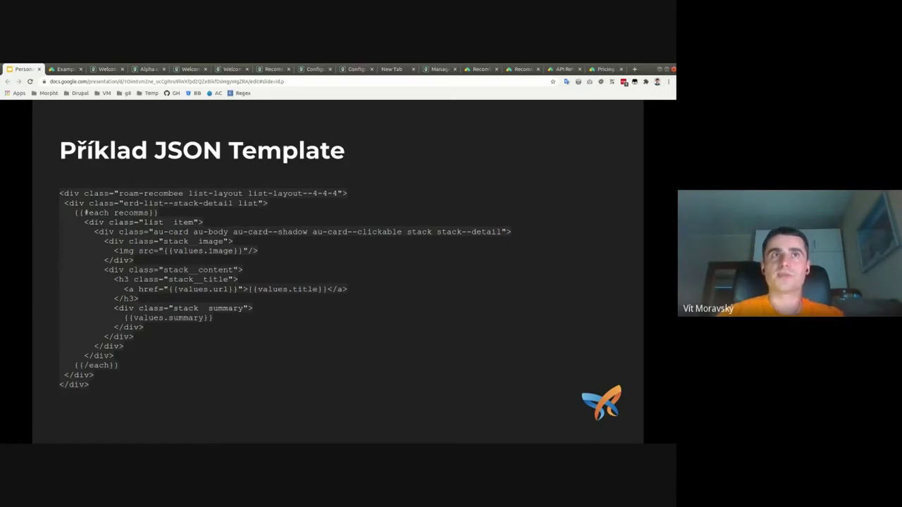
# Advance the presentation past the JSON Template example to the "Organizace mnoha částí" slide
pyautogui.press('Right')
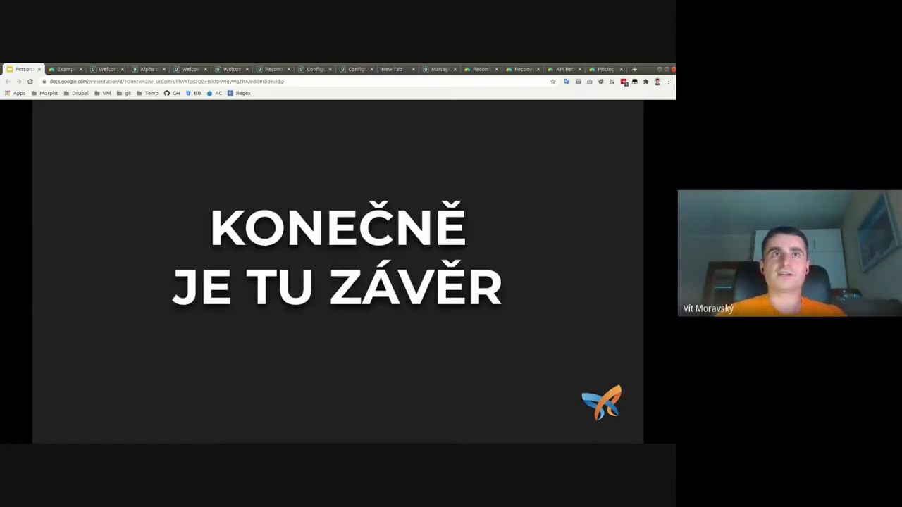
pyautogui.press('Right')
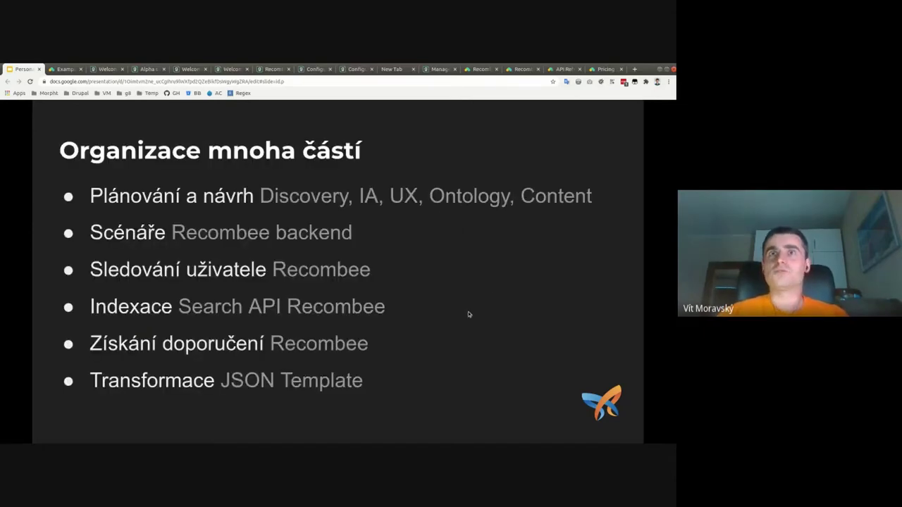
# Switch to Recombee Admin and view the details of item beta-node-371 in the alphabet-dev database
pyautogui.click(473, 70)
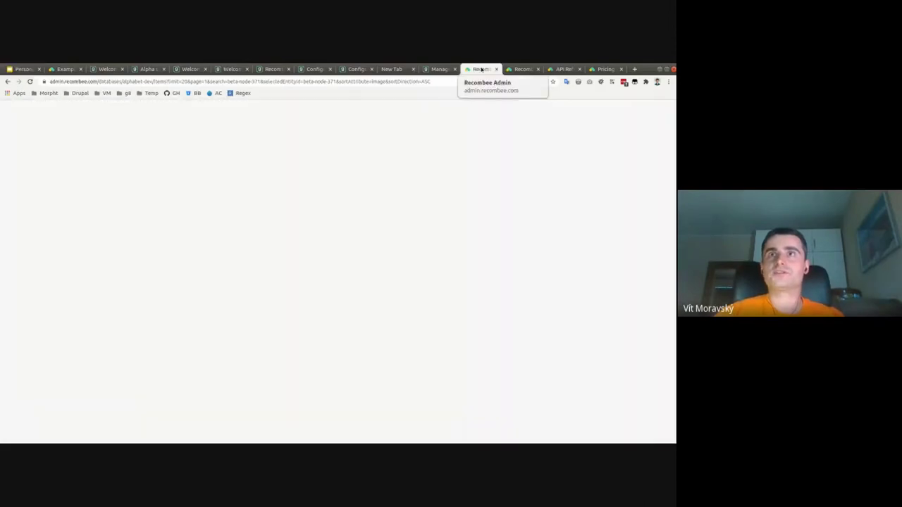
pyautogui.click(439, 68)
pyautogui.hotkey('ctrl', 'Tab')
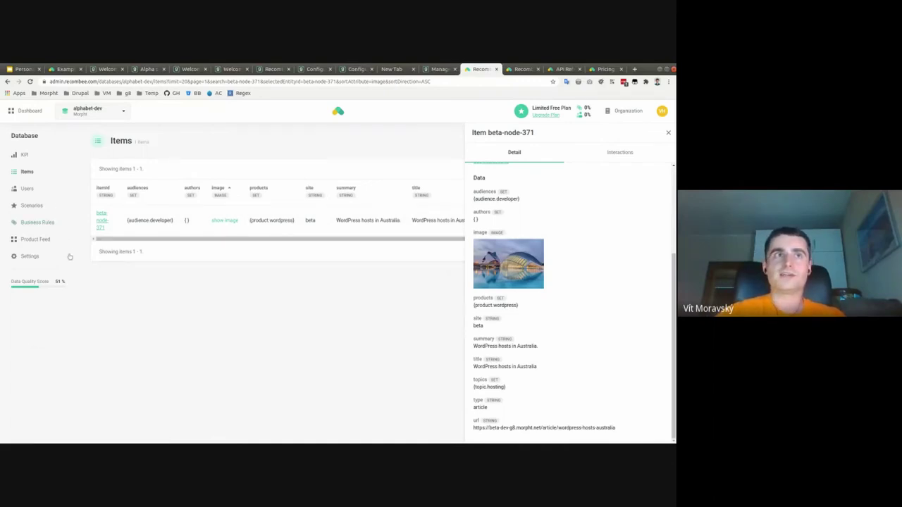
# Return to the full alphabet-dev items list, enlarge the page, and view the details of item alpha-node-101
pyautogui.click(27, 172)
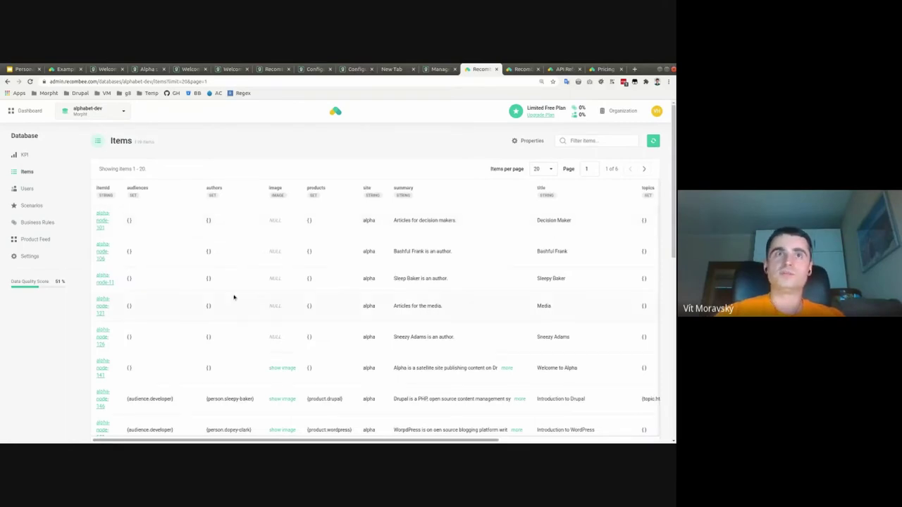
pyautogui.hotkey('ctrl', '+')
pyautogui.hotkey('ctrl', '+')
pyautogui.hotkey('ctrl', '+')
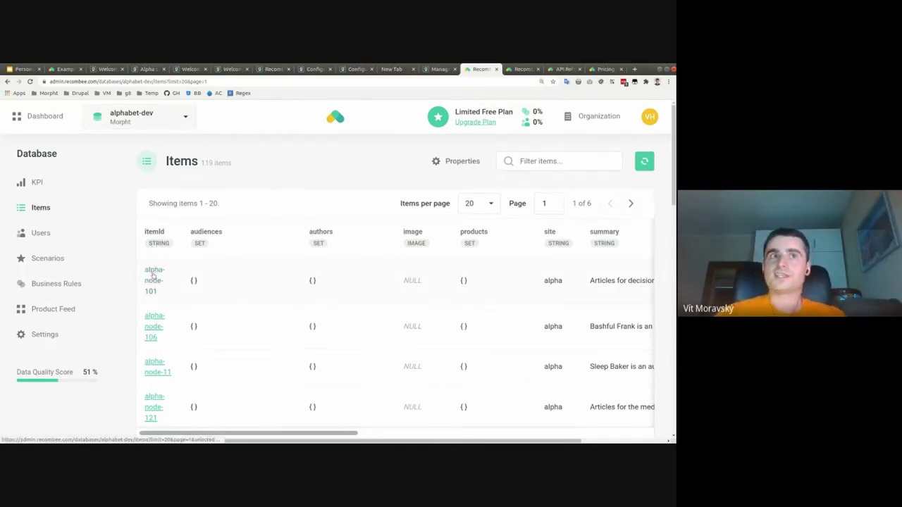
pyautogui.click(156, 276)
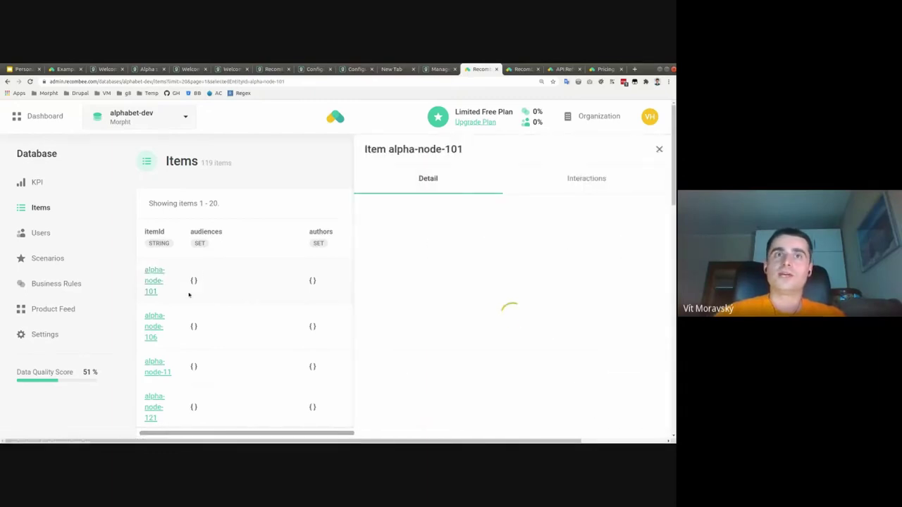
pyautogui.scroll(-5, 610, 303)
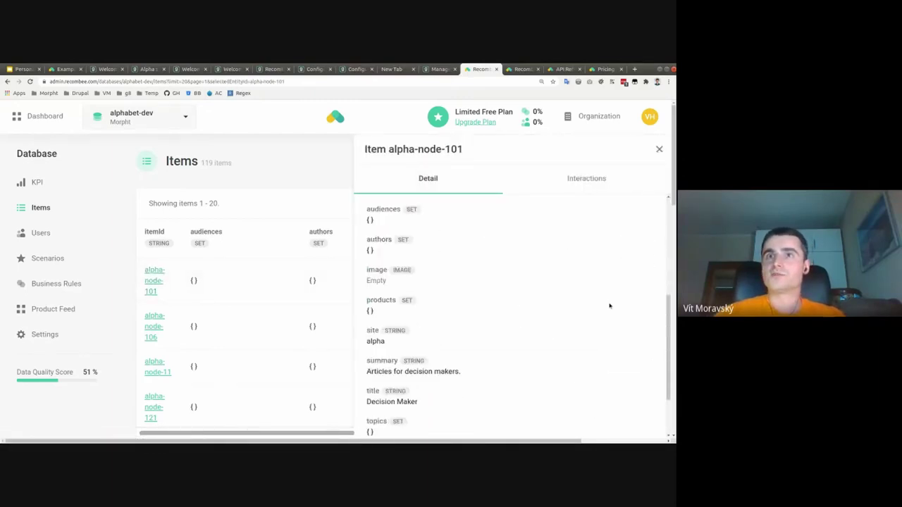
pyautogui.scroll(1, 610, 306)
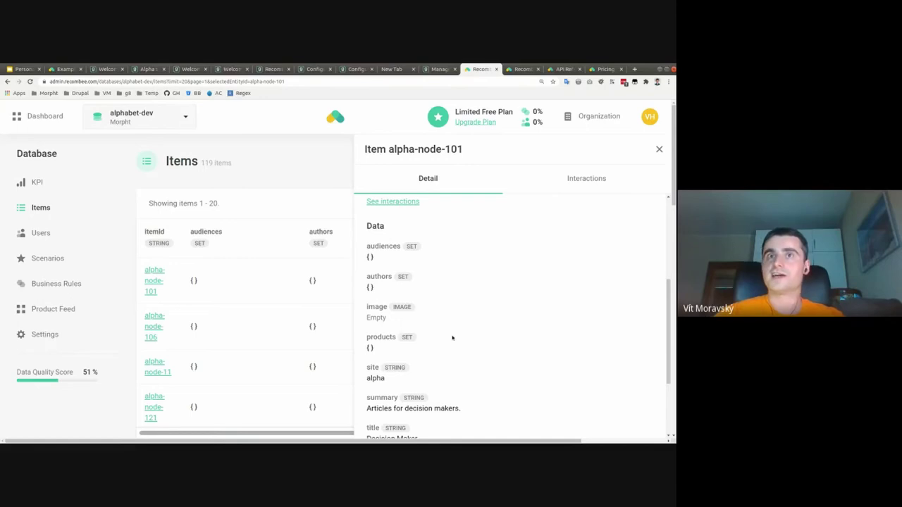
pyautogui.scroll(-3, 431, 341)
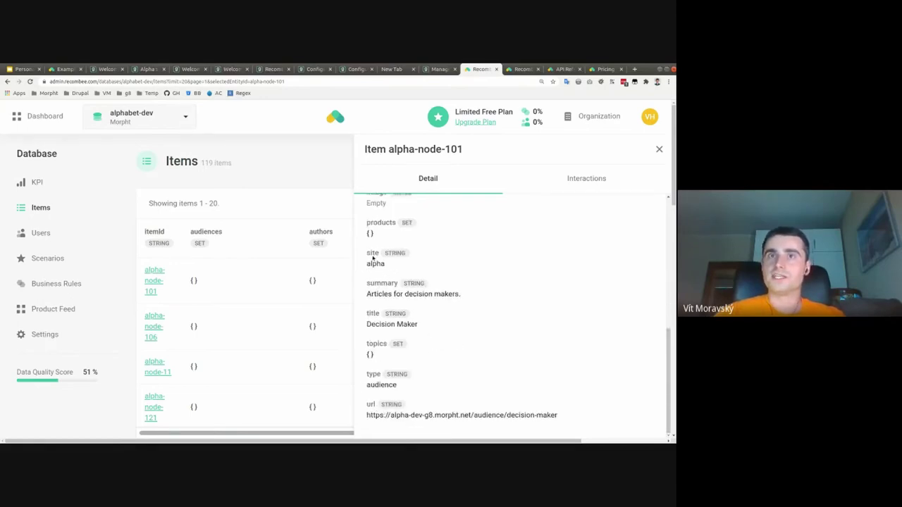
# Highlight the site, summary, title and url values of item alpha-node-101, and close its details
pyautogui.moveTo(368, 264); pyautogui.dragTo(386, 263)
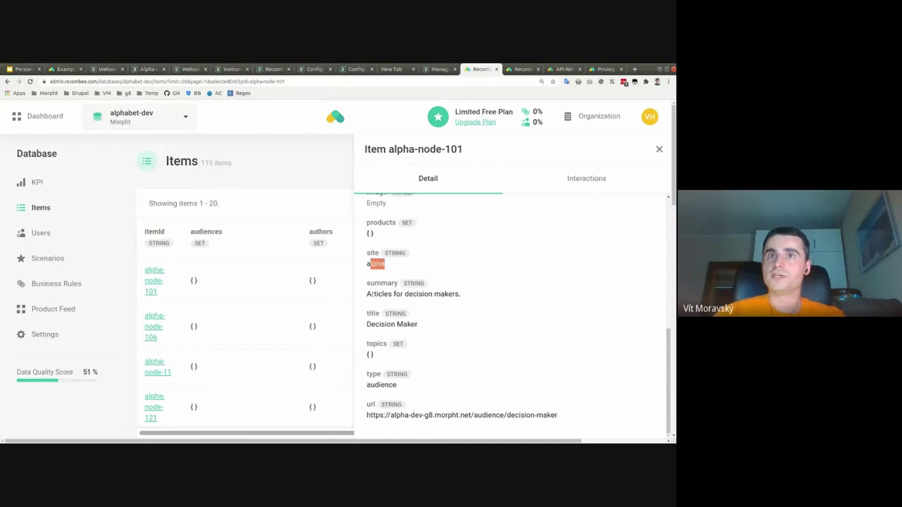
pyautogui.moveTo(370, 294); pyautogui.dragTo(462, 294)
pyautogui.moveTo(375, 324); pyautogui.dragTo(417, 324)
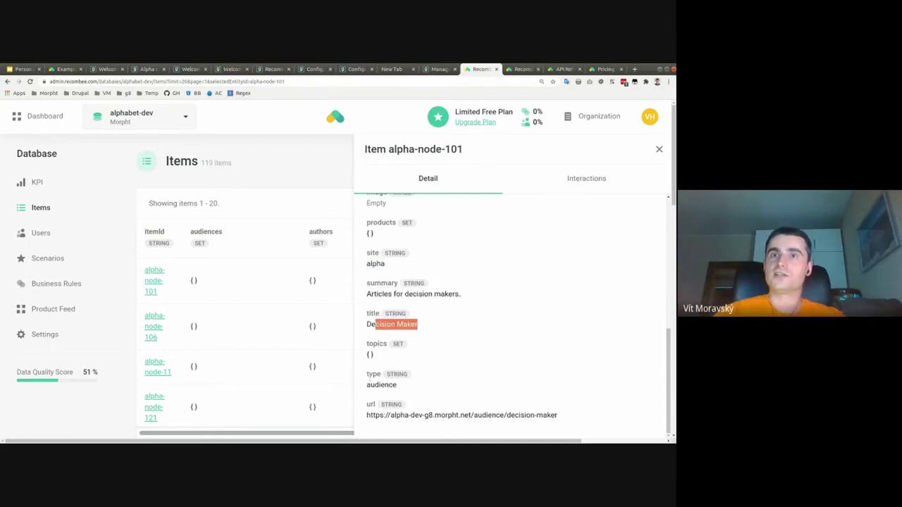
pyautogui.moveTo(379, 415); pyautogui.dragTo(469, 415)
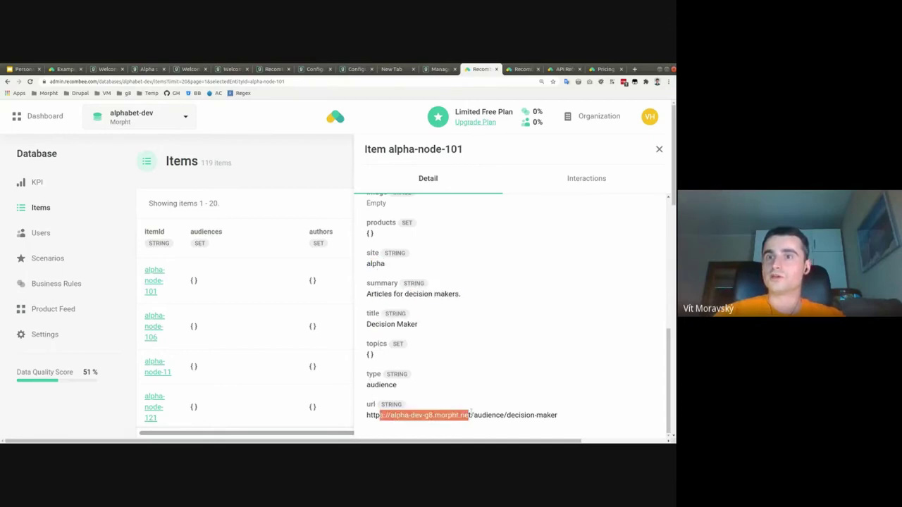
pyautogui.click(471, 415)
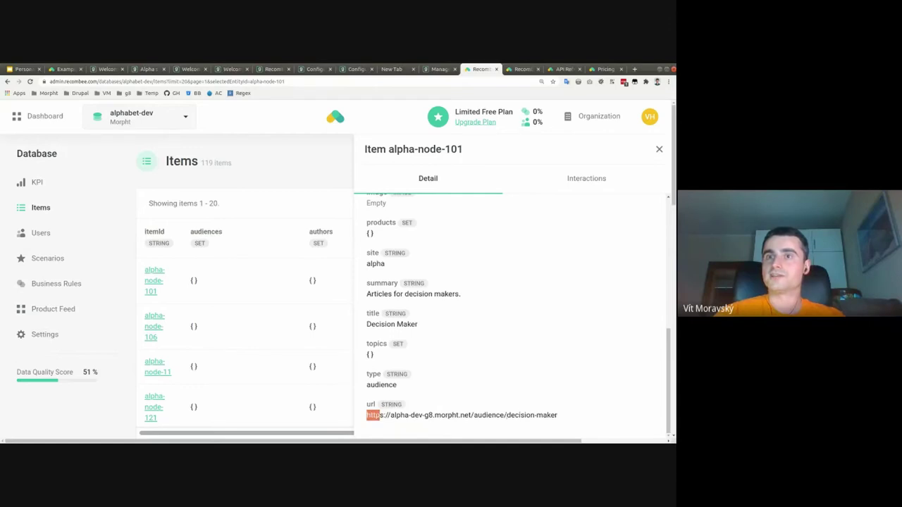
pyautogui.click(659, 150)
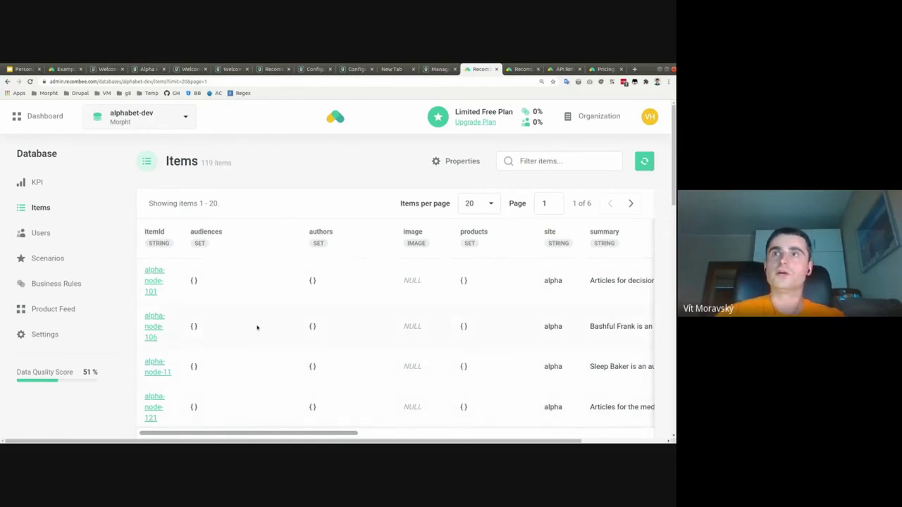
# Examine the items list and highlight the authors and products values of item alpha-node-146
pyautogui.scroll(-4, 362, 312)
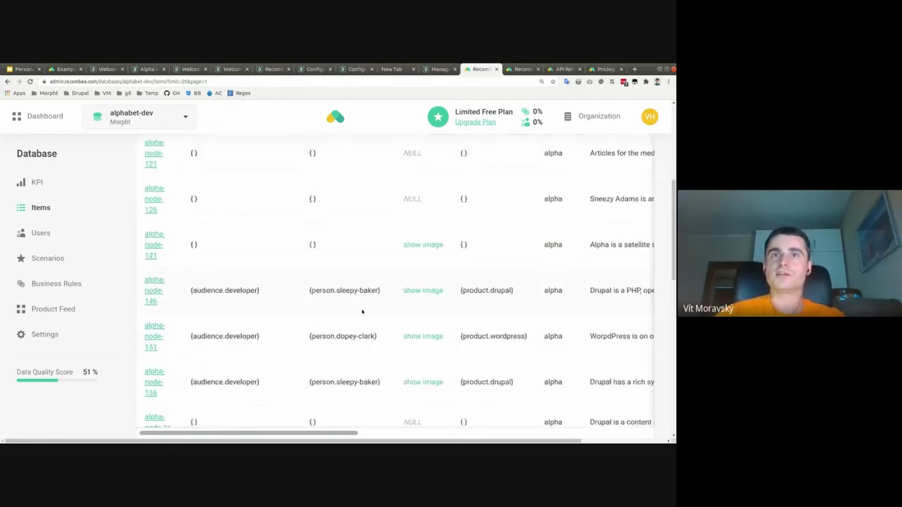
pyautogui.scroll(-2, 362, 312)
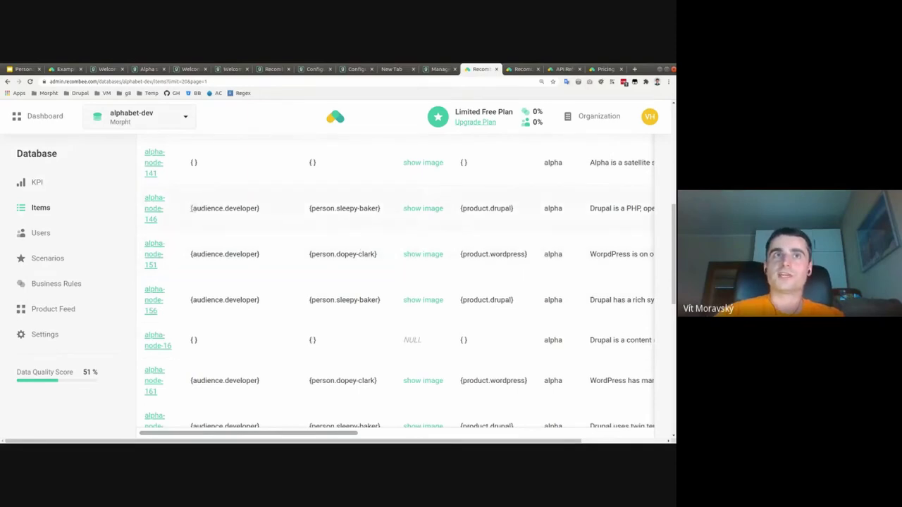
pyautogui.moveTo(191, 209); pyautogui.dragTo(368, 214)
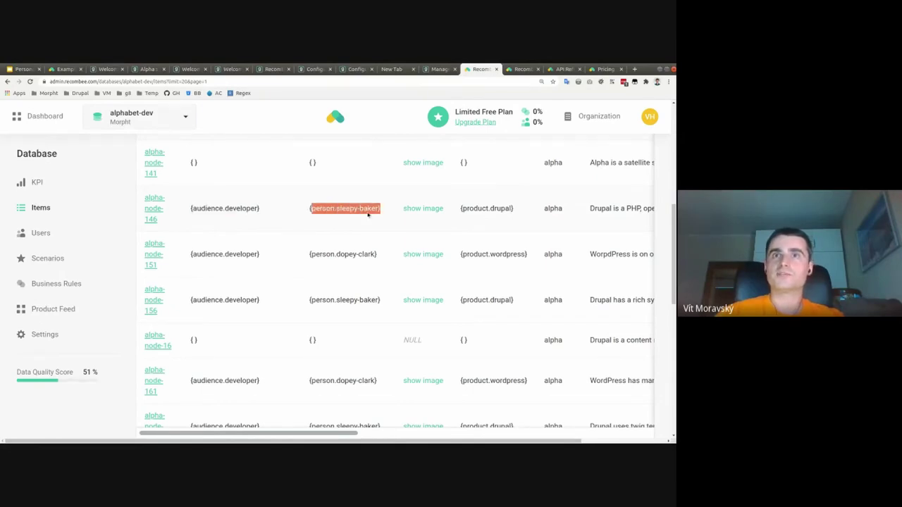
pyautogui.click(490, 222)
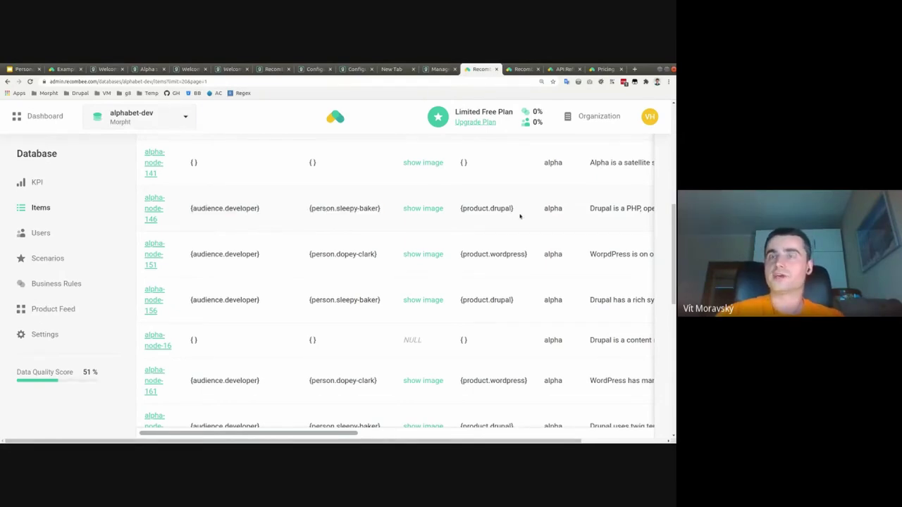
pyautogui.moveTo(512, 208); pyautogui.dragTo(461, 208)
pyautogui.click(519, 237)
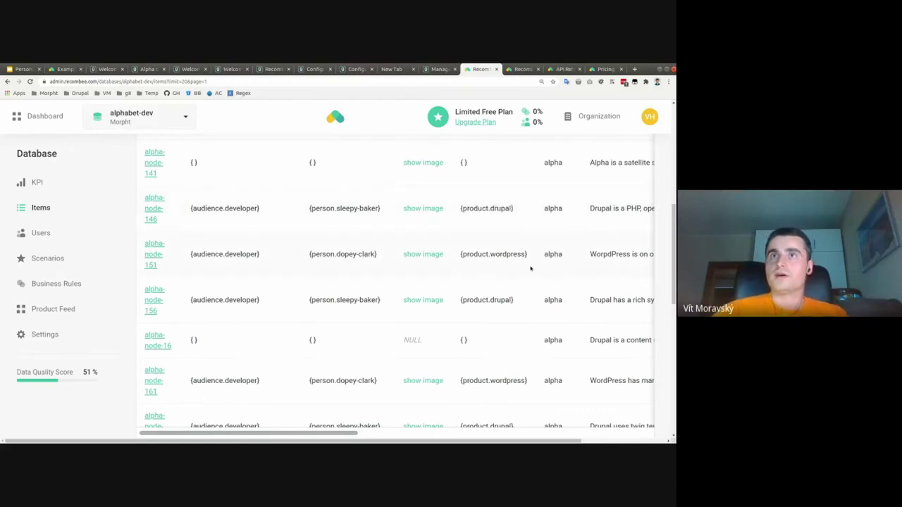
# Switch to the E-commerce Sample DB KPI page and review its Recommendations Funnel and Number of Interactions
pyautogui.click(522, 71)
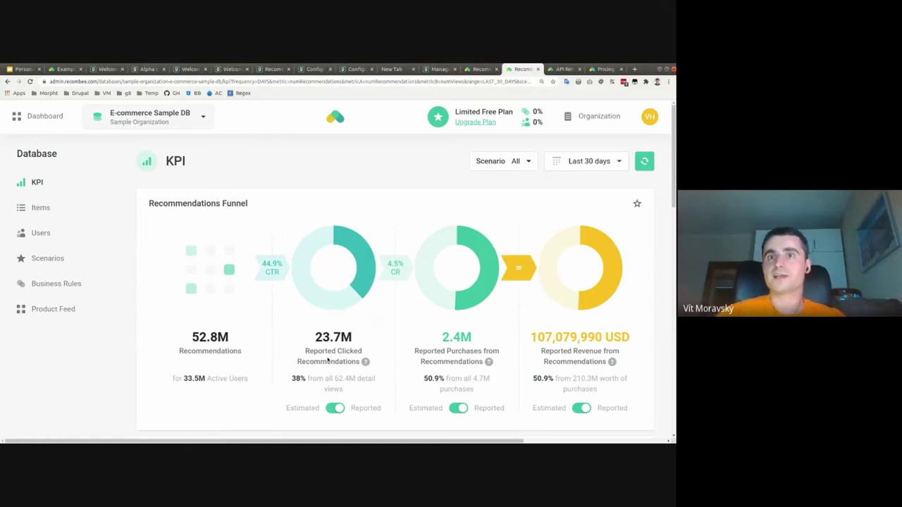
pyautogui.moveTo(327, 362)
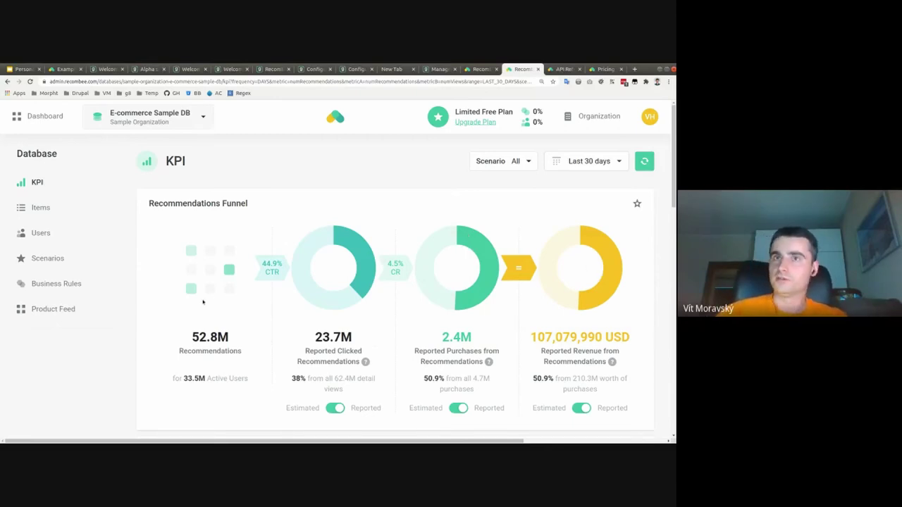
pyautogui.scroll(-3, 604, 263)
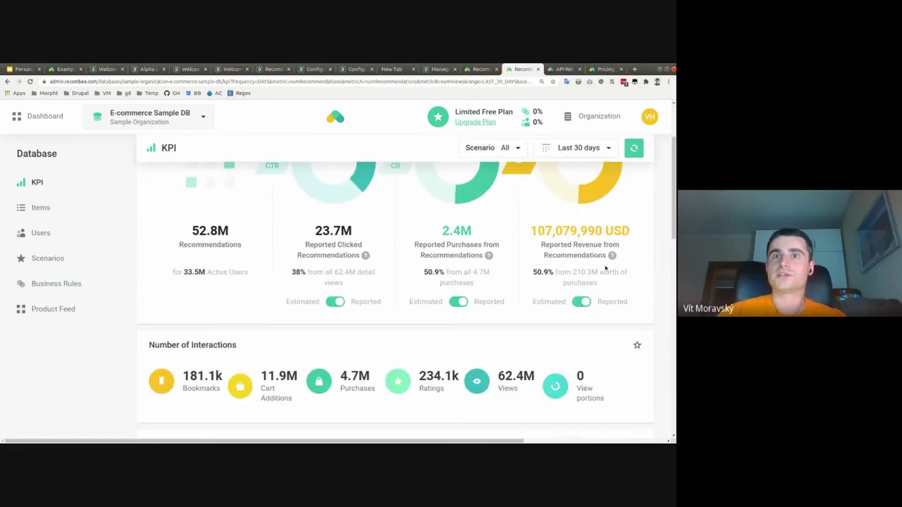
pyautogui.scroll(-3, 604, 268)
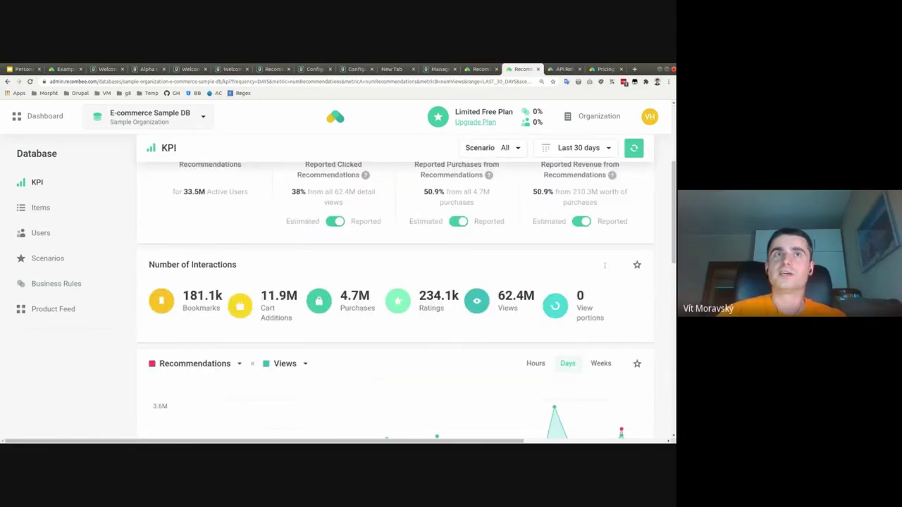
# Look at the list of available databases, and examine the Recommendations and Views chart and the Recommendations per scenario chart
pyautogui.click(167, 117)
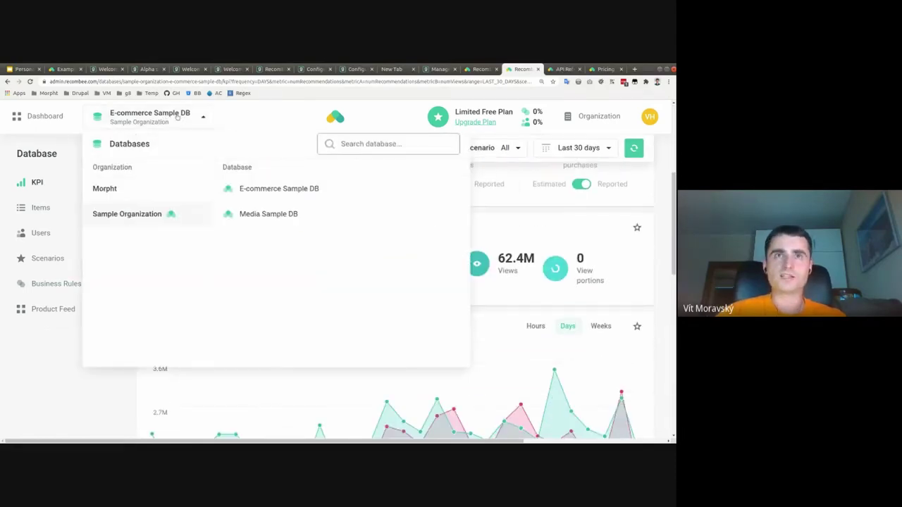
pyautogui.click(179, 117)
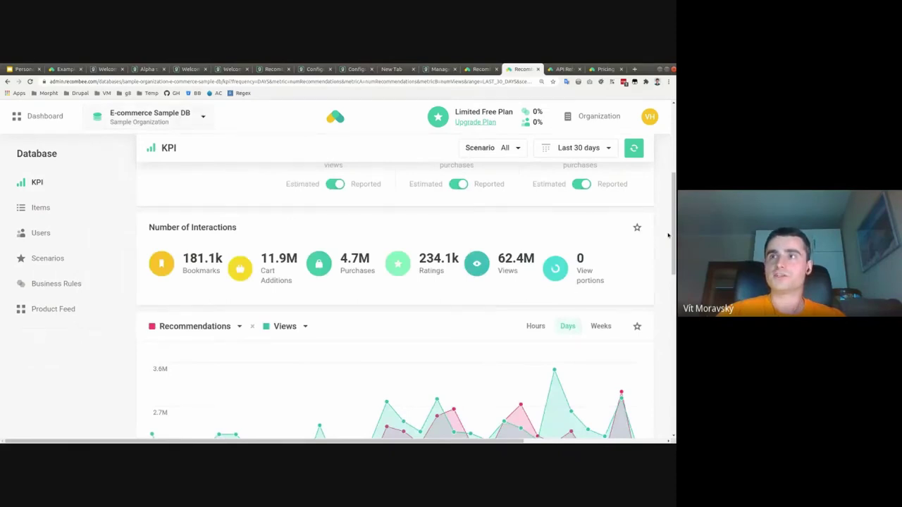
pyautogui.scroll(-1, 662, 240)
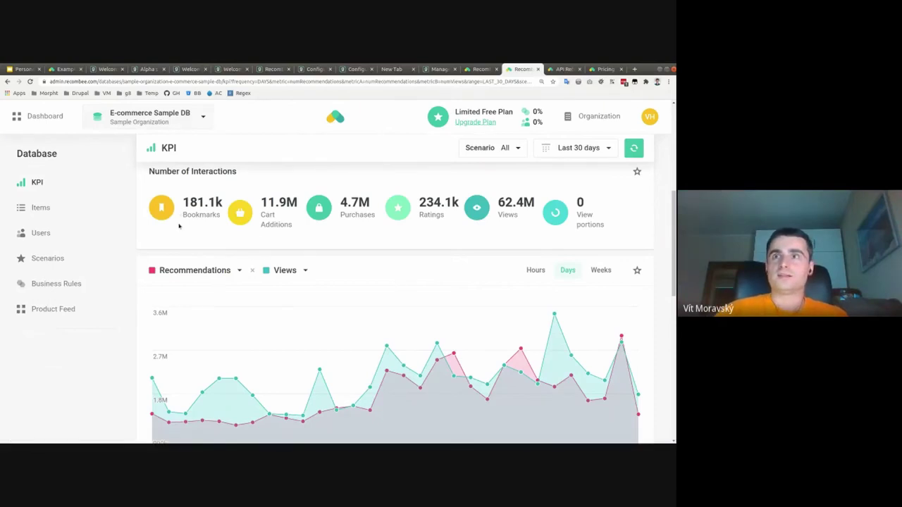
pyautogui.scroll(-1, 179, 225)
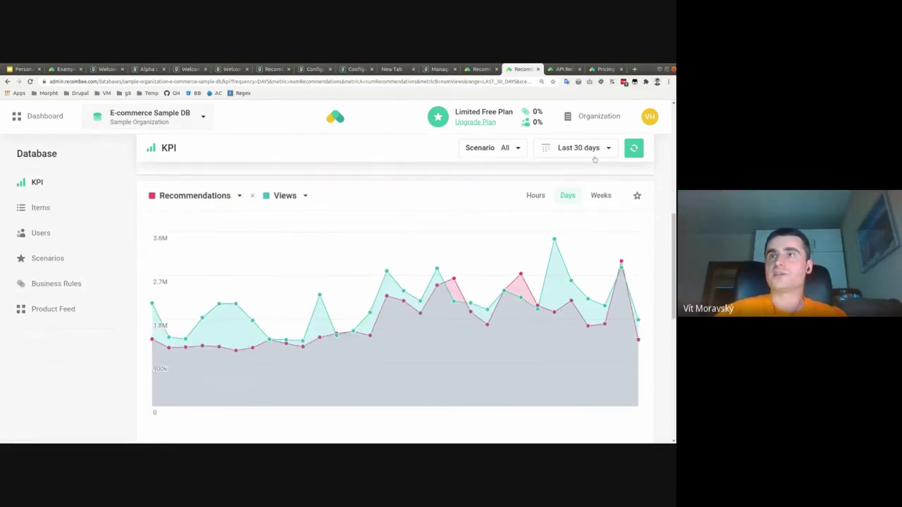
pyautogui.scroll(-4, 504, 340)
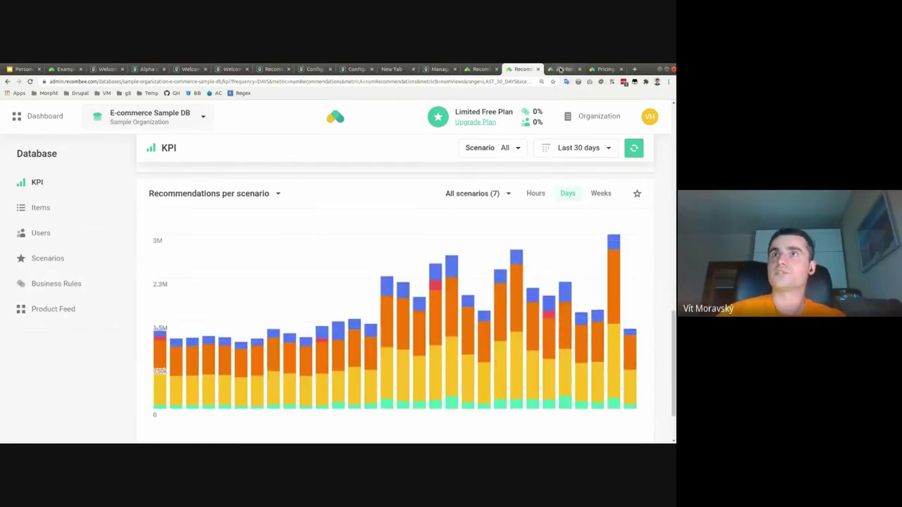
# View the Recombee Docs API Reference and return to the "Organizace mnoha částí" slide in Google Slides
pyautogui.click(560, 69)
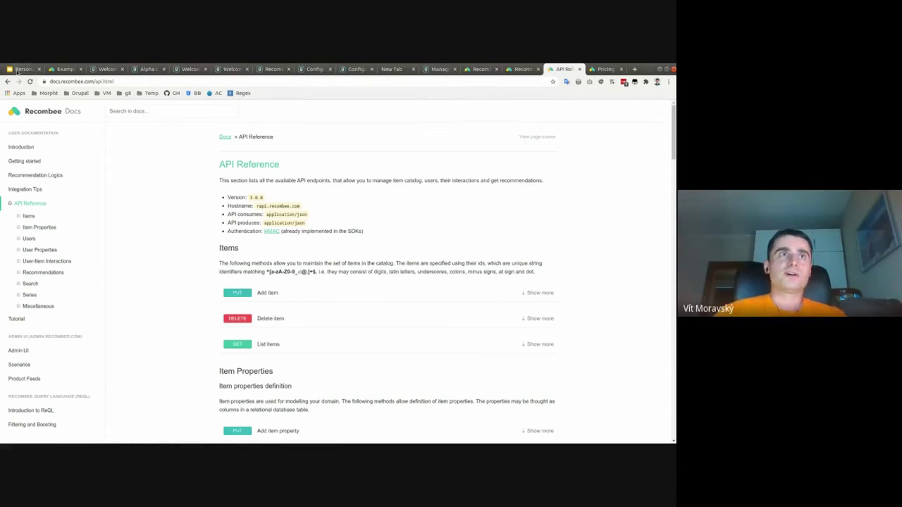
pyautogui.click(20, 69)
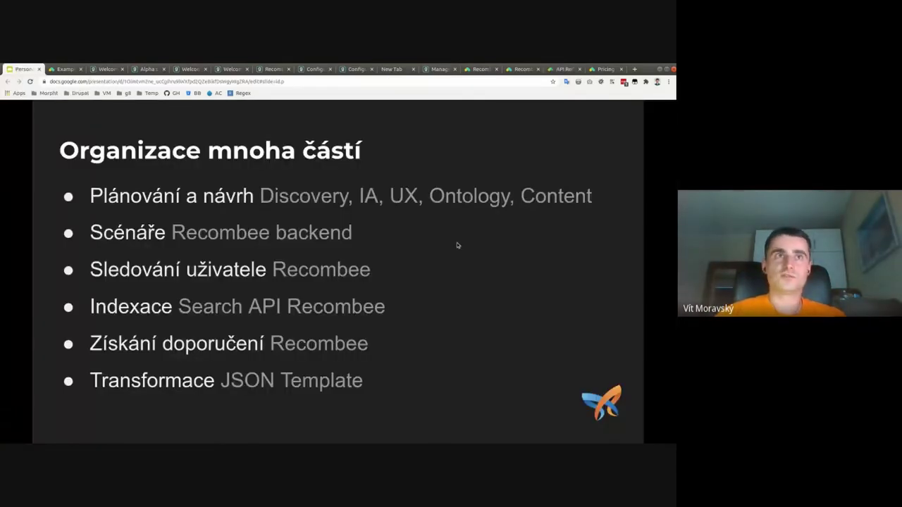